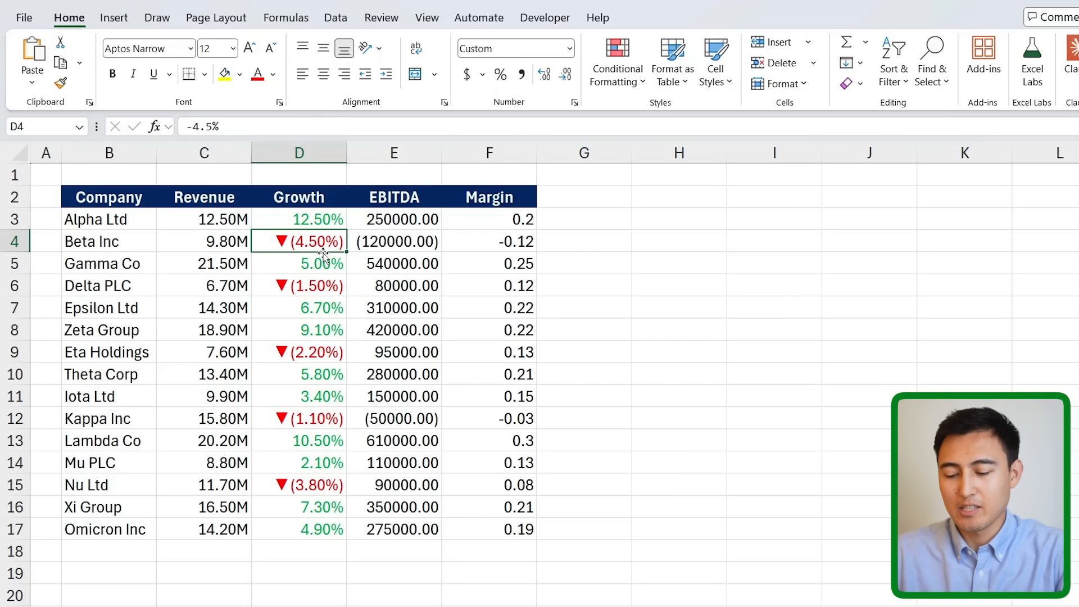
Open the Windows emoji picker at cell D4 and browse its symbols collection.
{"action": "key", "text": "super+period"}
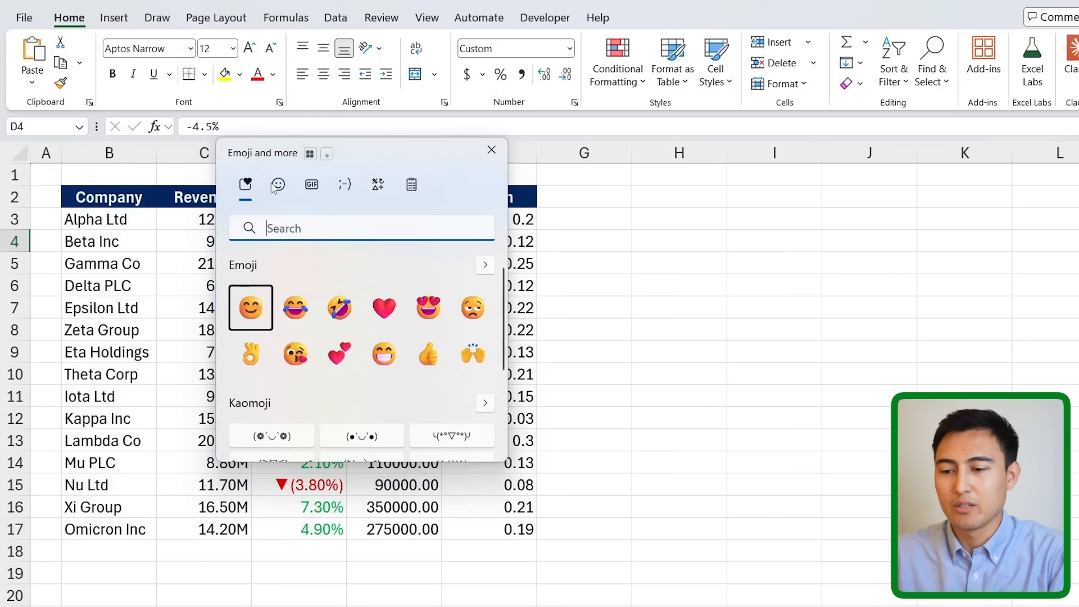
{"action": "left_click", "coordinate": [379, 191]}
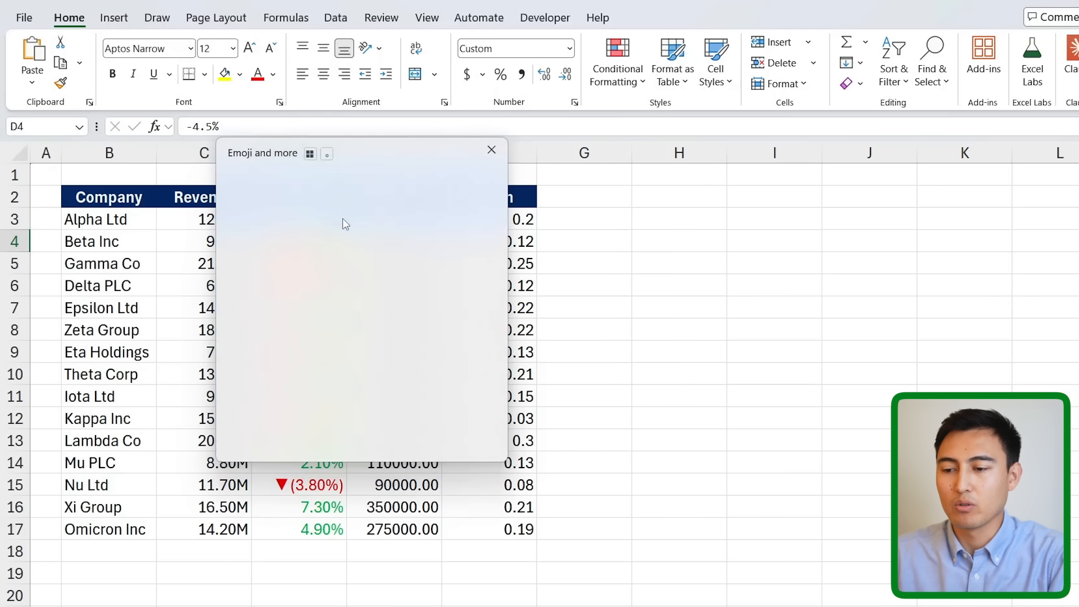
{"action": "scroll", "coordinate": [355, 250], "scroll_direction": "down", "scroll_amount": 3}
{"action": "scroll", "coordinate": [355, 251], "scroll_direction": "down", "scroll_amount": 5}
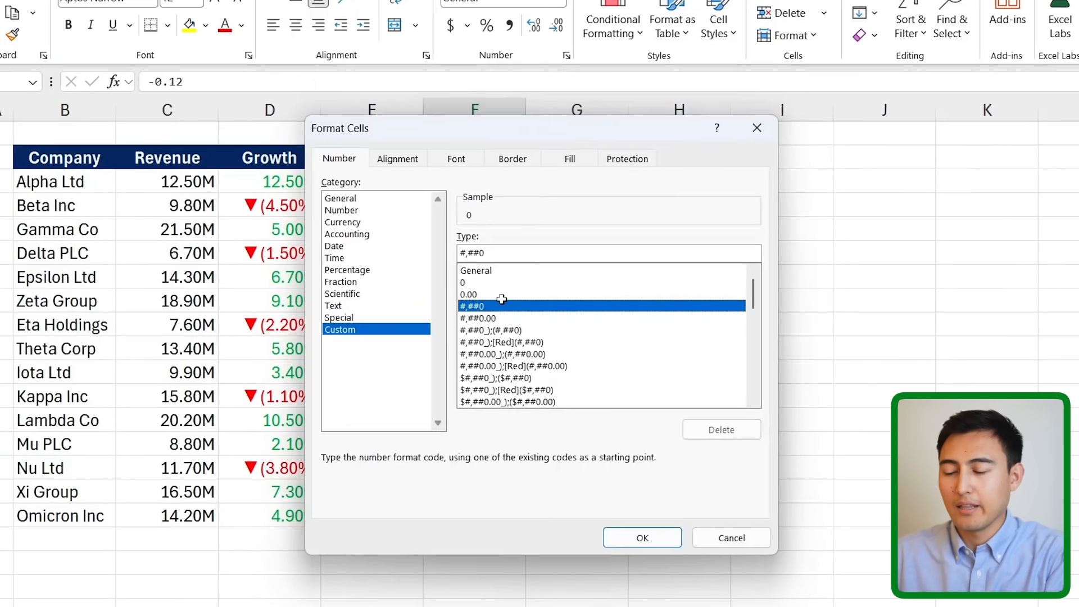
{"action": "key", "text": "Escape"}
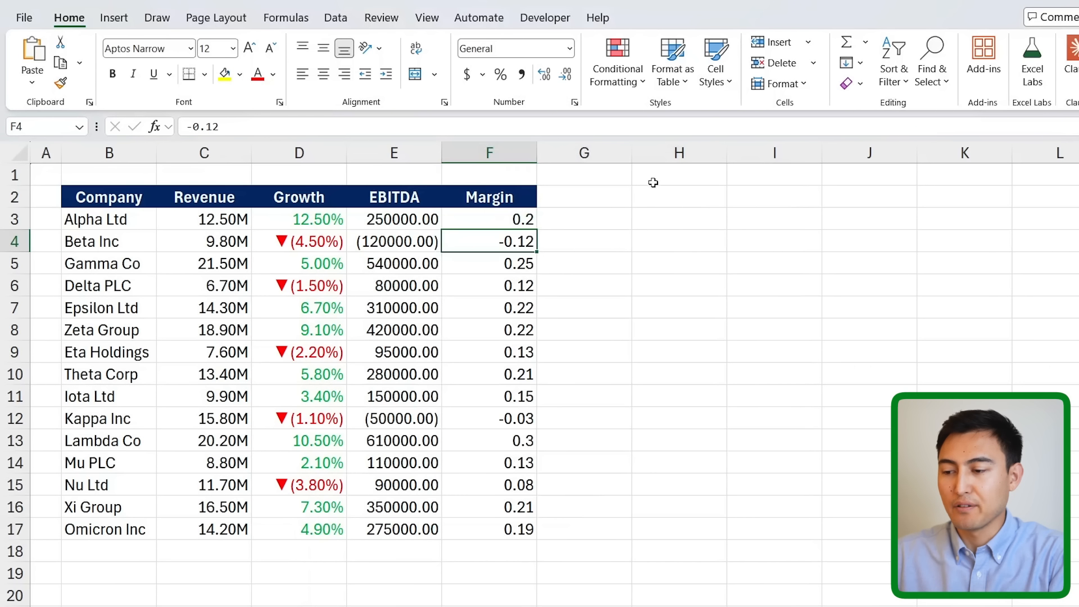
Enter the value 5 in both H3 and H4, then return to H3.
{"action": "left_click", "coordinate": [650, 221]}
{"action": "type", "text": "5"}
{"action": "key", "text": "Return"}
{"action": "type", "text": "5"}
{"action": "key", "text": "Return"}
{"action": "key", "text": "Up"}
{"action": "key", "text": "Up"}
{"action": "key", "text": "Down"}
{"action": "key", "text": "Up"}
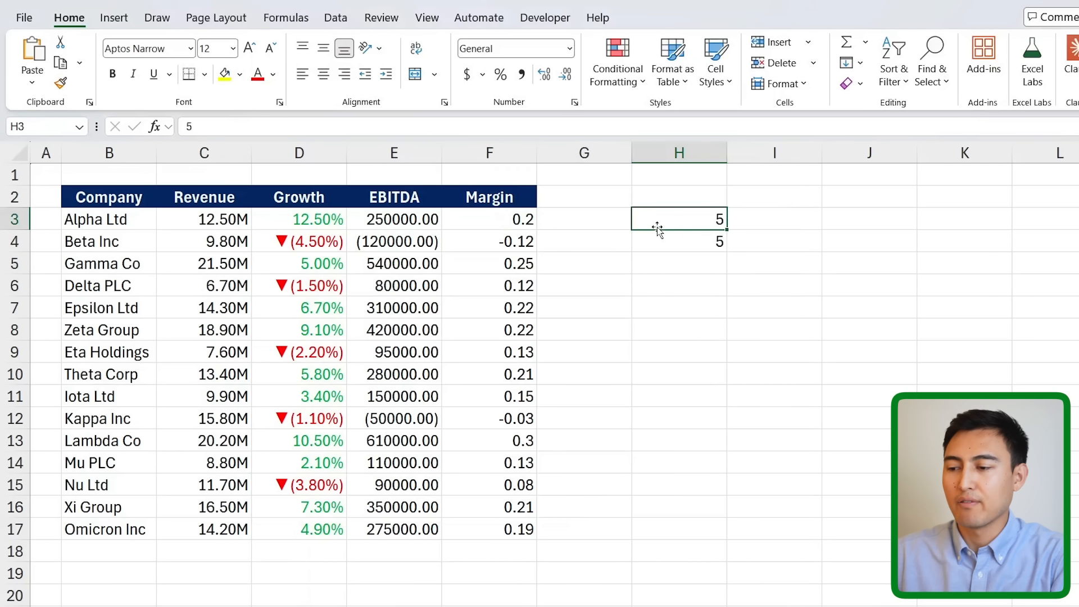
Apply the custom number format 0.00 to H3 and check its underlying value in comparison with H4.
{"action": "key", "text": "ctrl+1"}
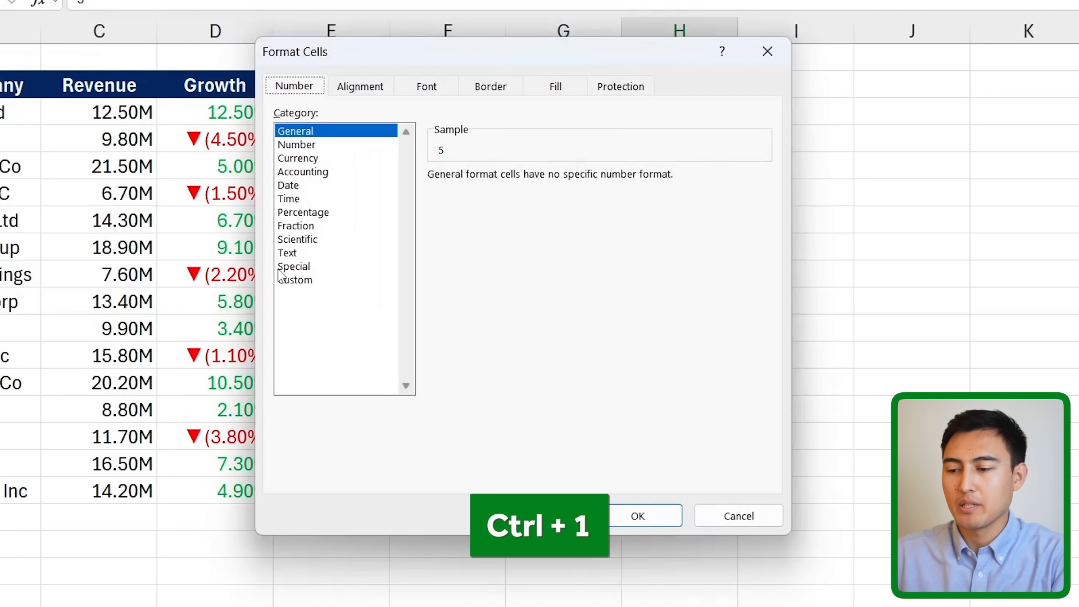
{"action": "left_click", "coordinate": [364, 356]}
{"action": "double_click", "coordinate": [485, 194]}
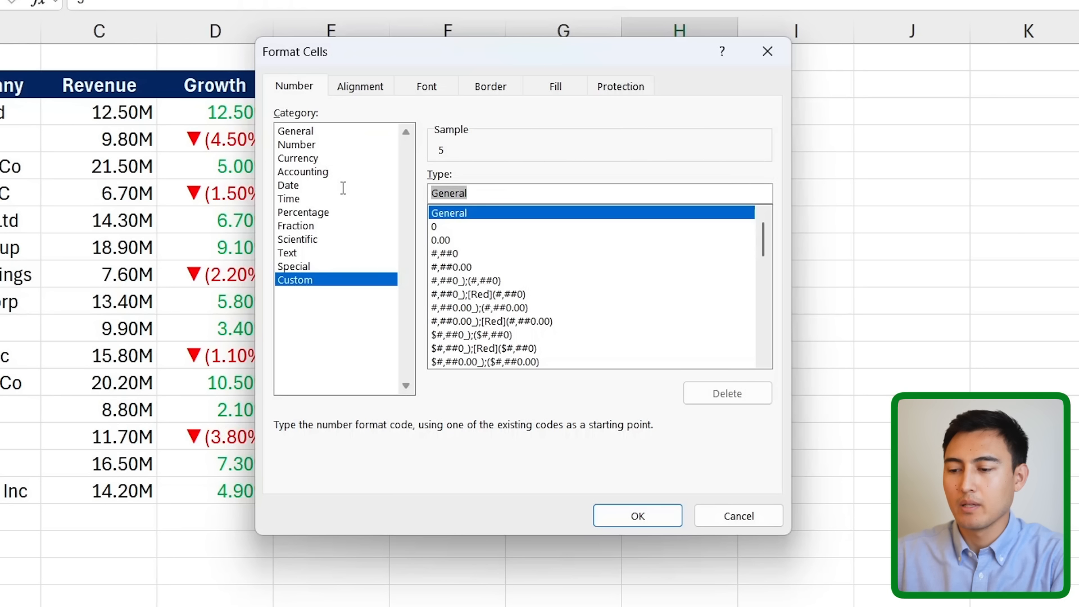
{"action": "type", "text": "0.00"}
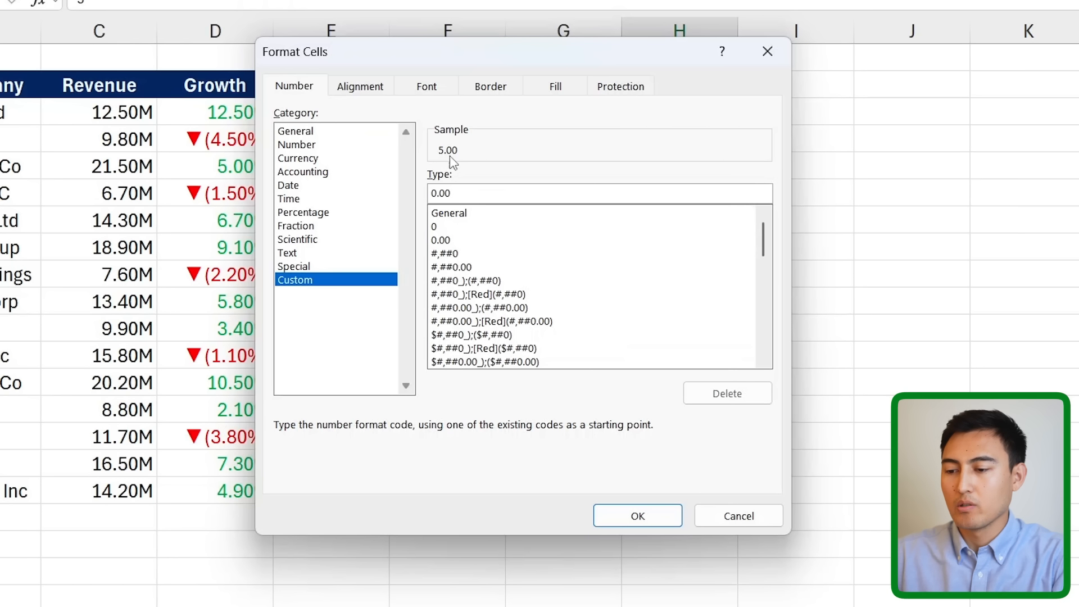
{"action": "key", "text": "Return"}
{"action": "left_click", "coordinate": [679, 140]}
{"action": "left_click", "coordinate": [680, 113]}
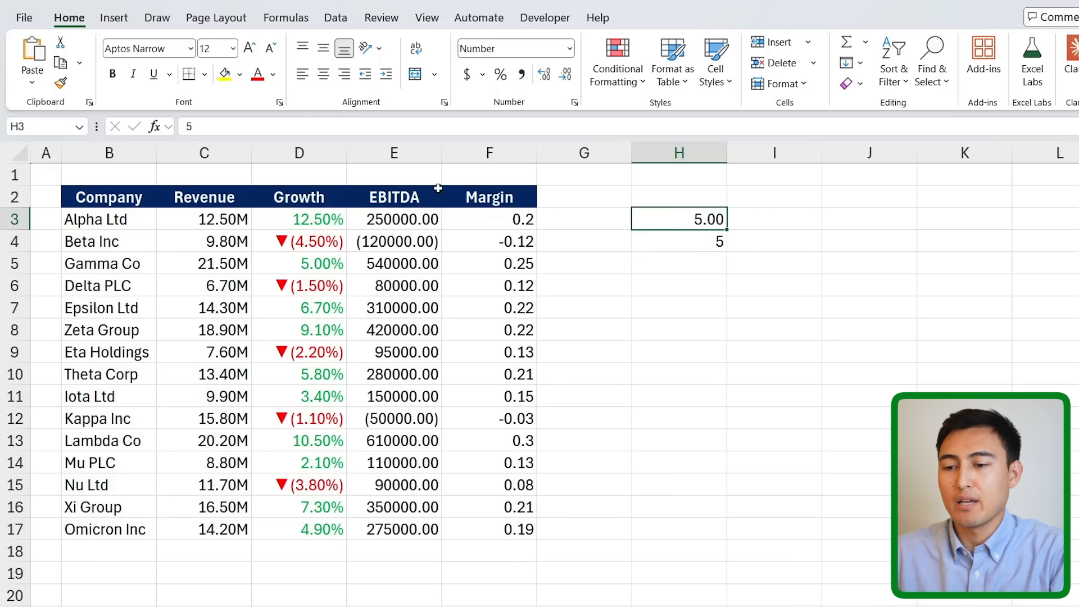
{"action": "left_click", "coordinate": [204, 129]}
{"action": "key", "text": "Escape"}
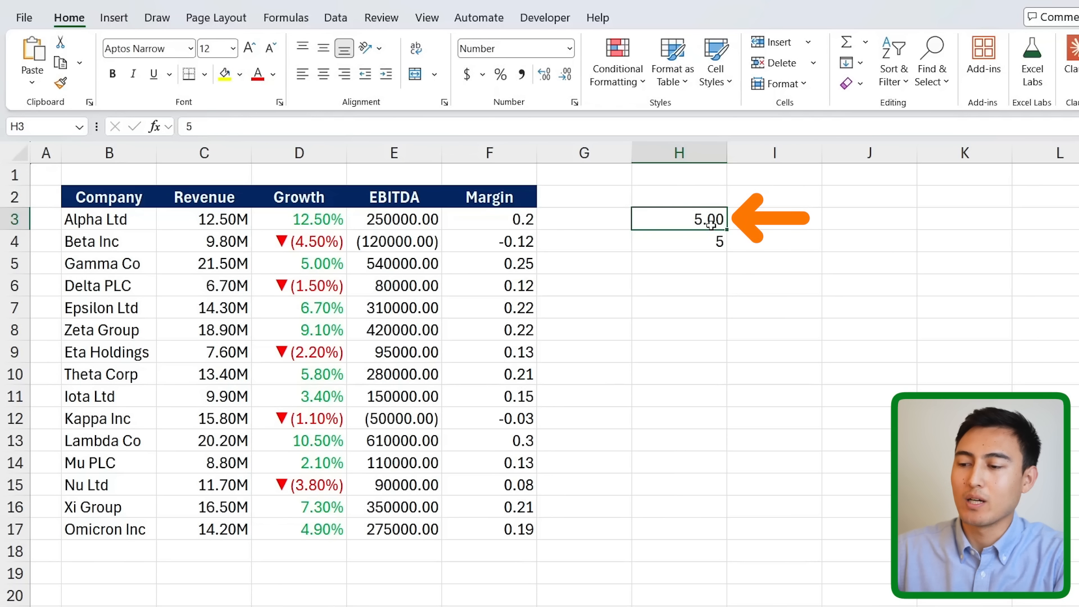
Examine the row labels and the header dates across C2:L2 in the yearly revenue, expenses and profit table.
{"action": "key", "text": "Down"}
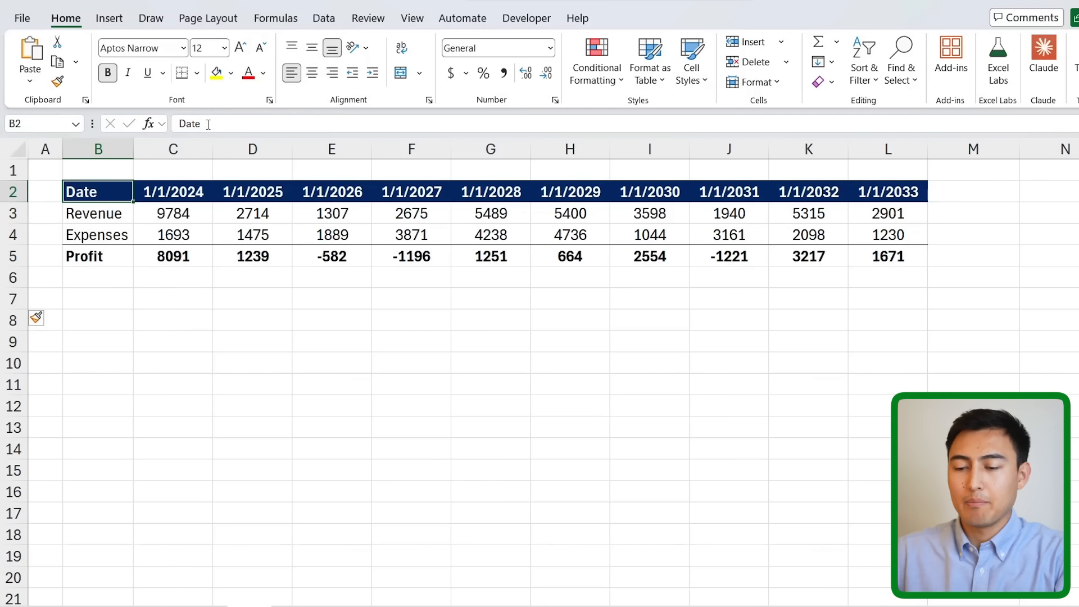
{"action": "key", "text": "Down"}
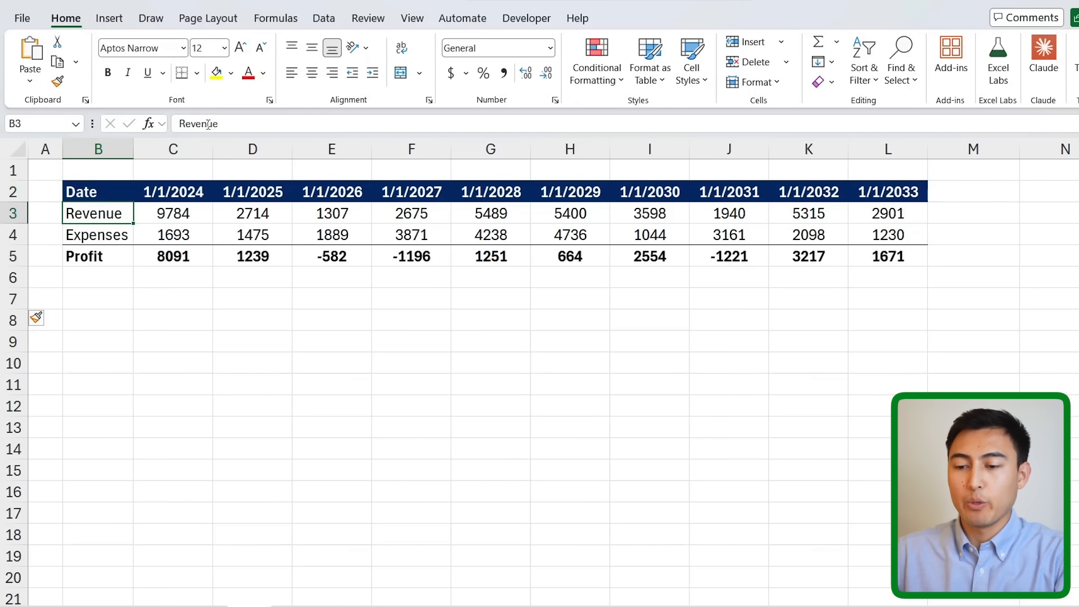
{"action": "key", "text": "shift+Down"}
{"action": "key", "text": "shift+Down"}
{"action": "key", "text": "Up"}
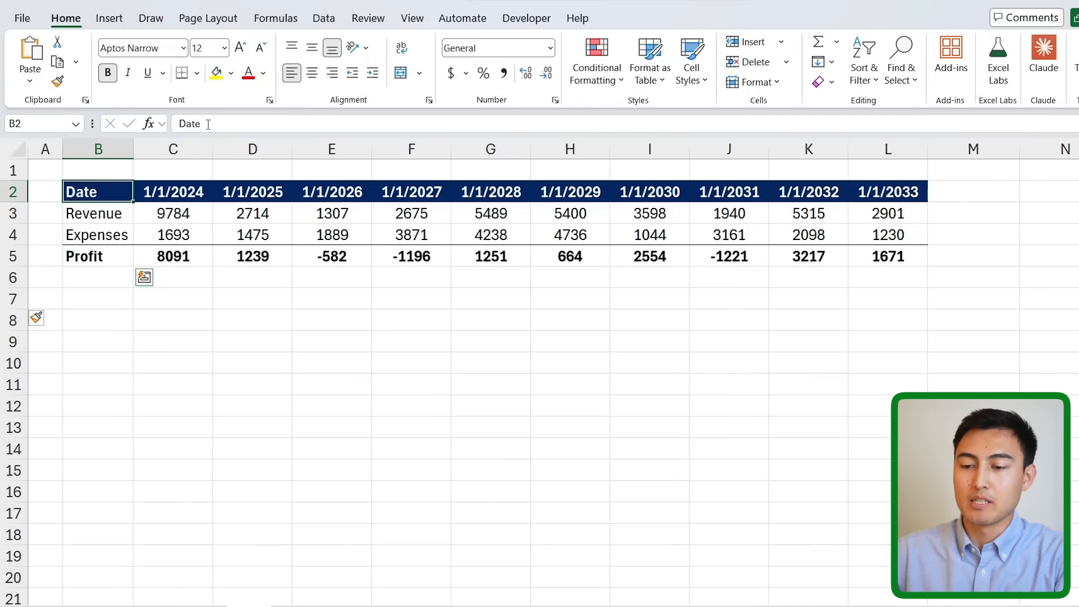
{"action": "key", "text": "Right"}
{"action": "key", "text": "ctrl+shift+Right"}
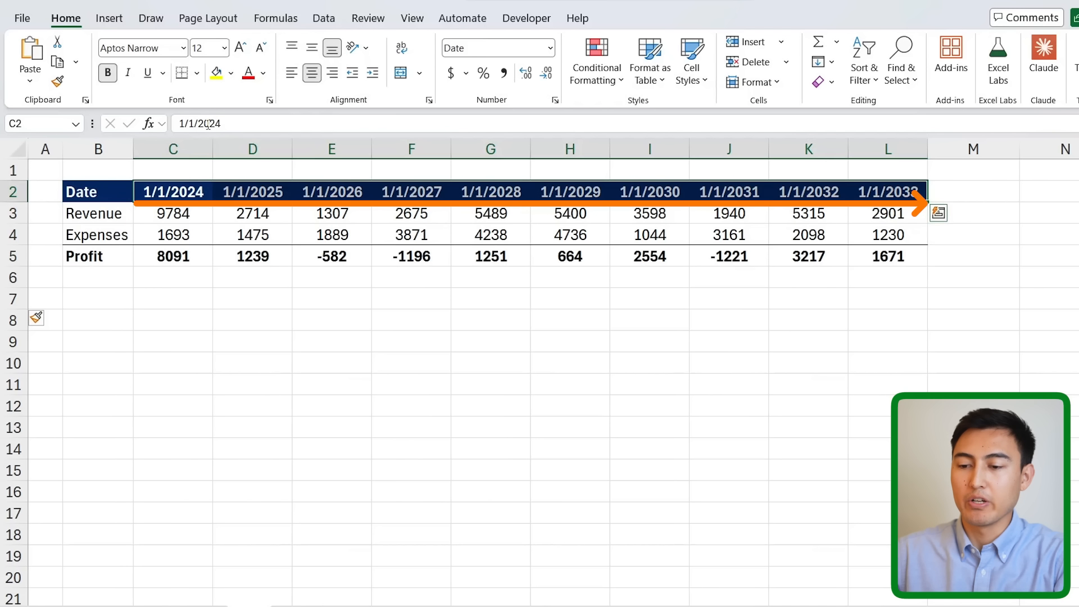
{"action": "key", "text": "Left"}
{"action": "key", "text": "Right"}
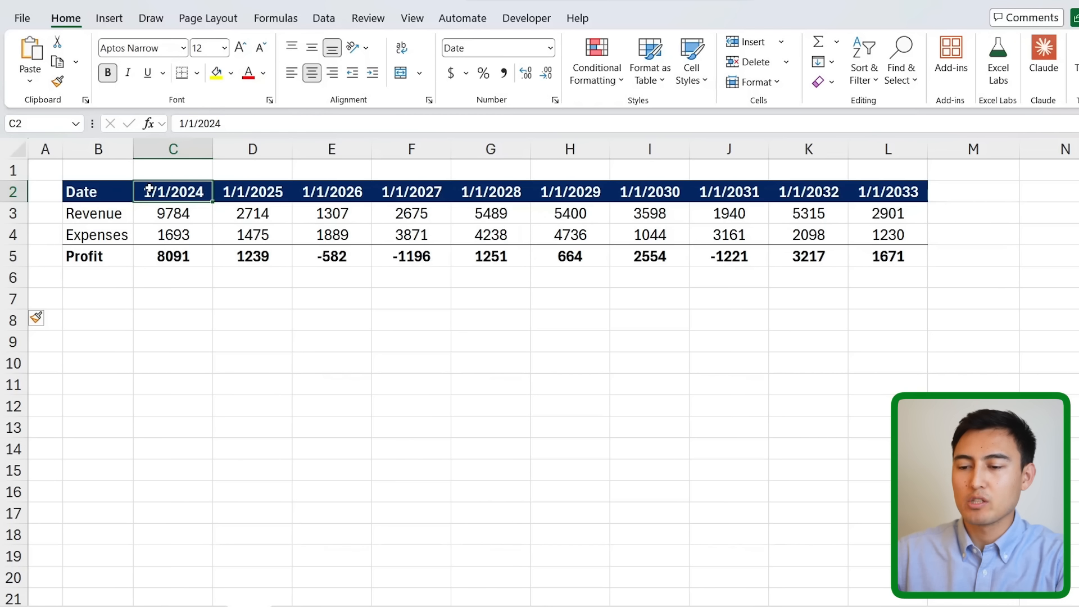
{"action": "key", "text": "Down"}
{"action": "key", "text": "Down"}
{"action": "key", "text": "Up"}
{"action": "key", "text": "Up"}
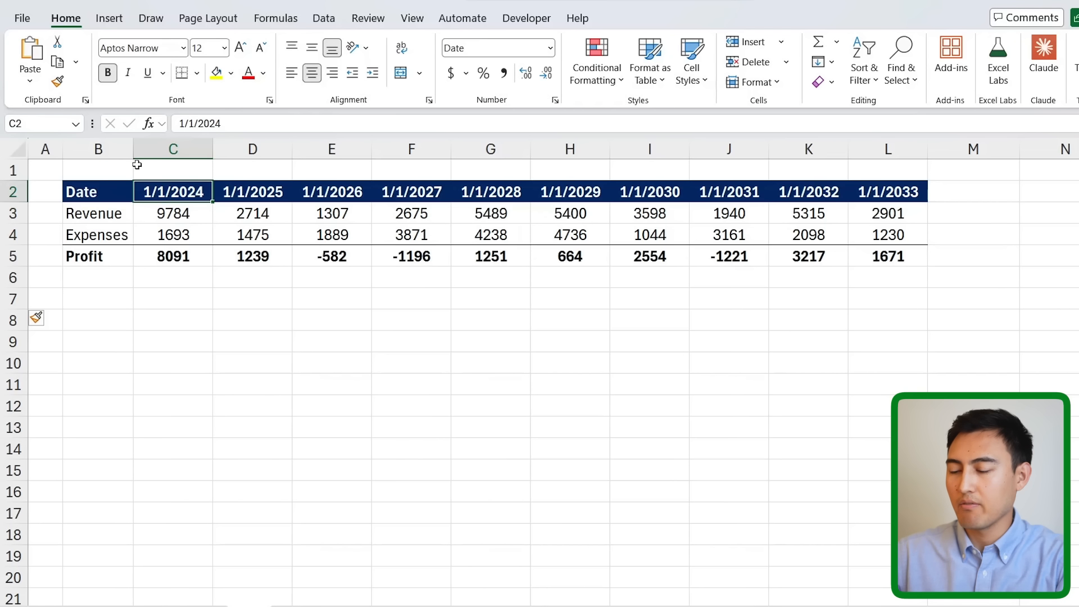
Try entering 2024 directly as the first header date in C2.
{"action": "type", "text": "2024"}
{"action": "key", "text": "Return"}
{"action": "key", "text": "Up"}
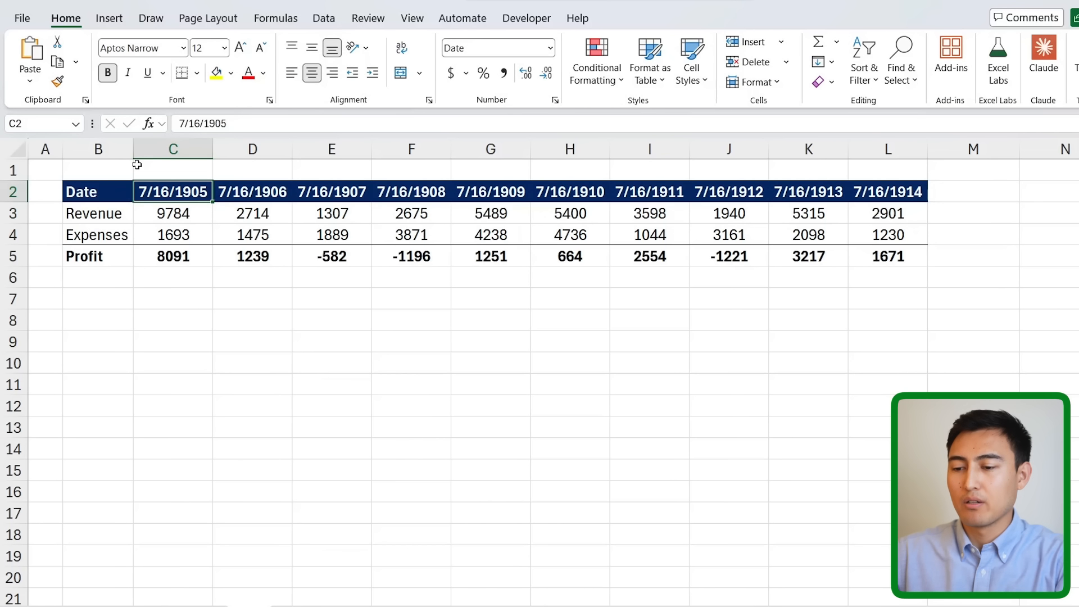
Apply the custom number format yyyy to the header dates in C2:L2 and check the underlying date in C2.
{"action": "key", "text": "ctrl+shift+Right"}
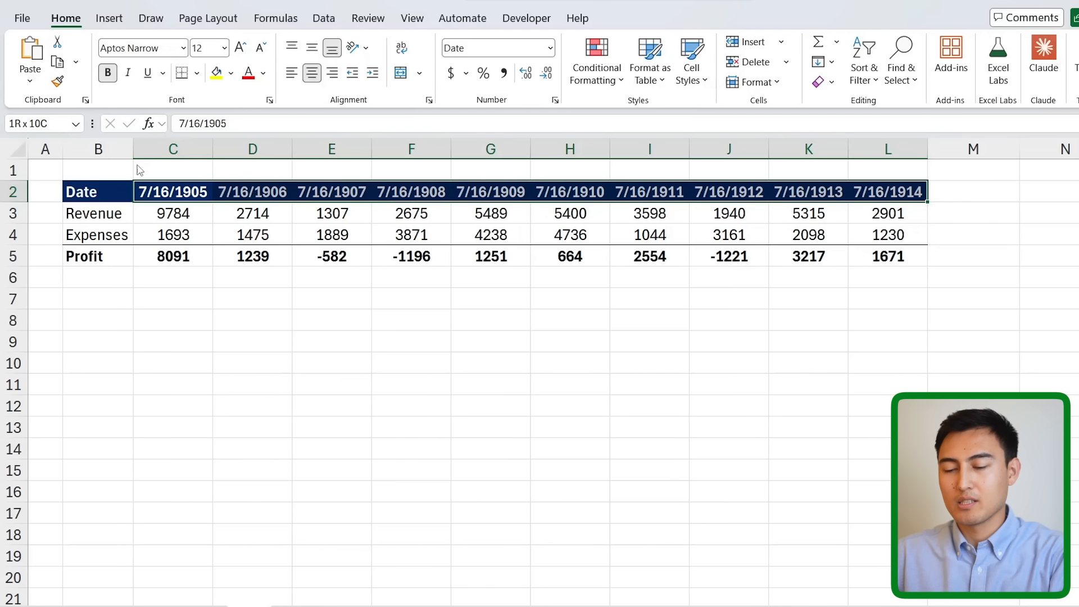
{"action": "key", "text": "ctrl+1"}
{"action": "key", "text": "ctrl+1"}
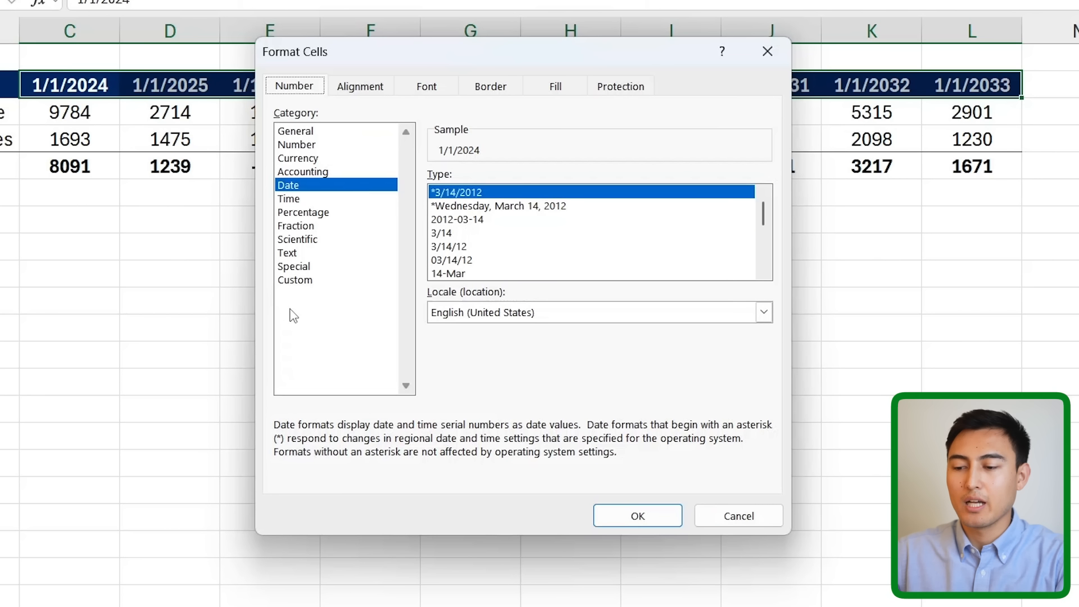
{"action": "left_click", "coordinate": [292, 280]}
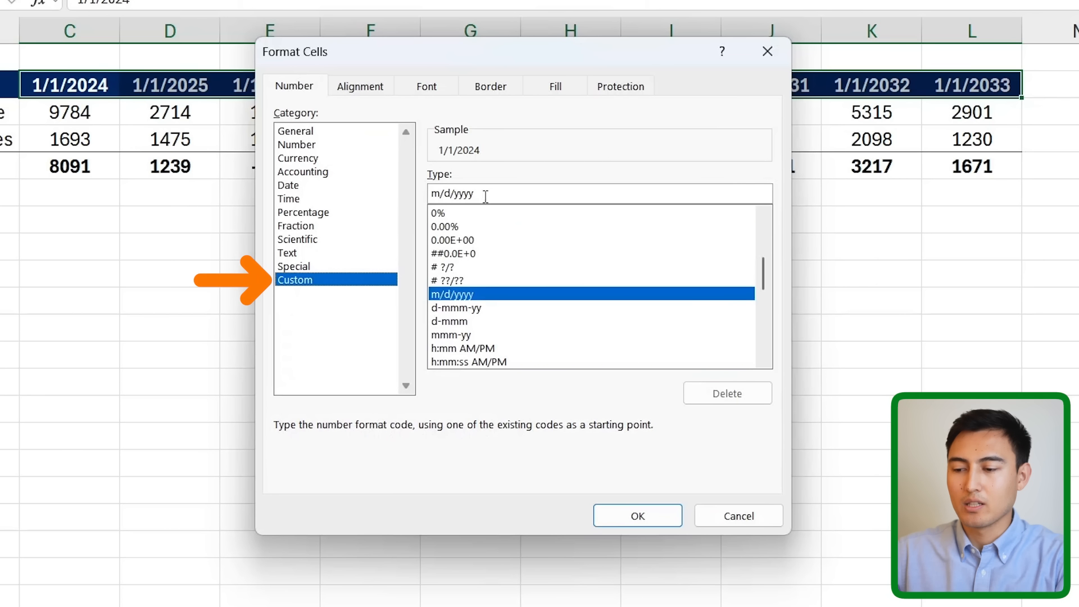
{"action": "left_click_drag", "start_coordinate": [454, 193], "coordinate": [430, 193]}
{"action": "key", "text": "BackSpace"}
{"action": "key", "text": "Return"}
{"action": "key", "text": "Left"}
{"action": "key", "text": "Right"}
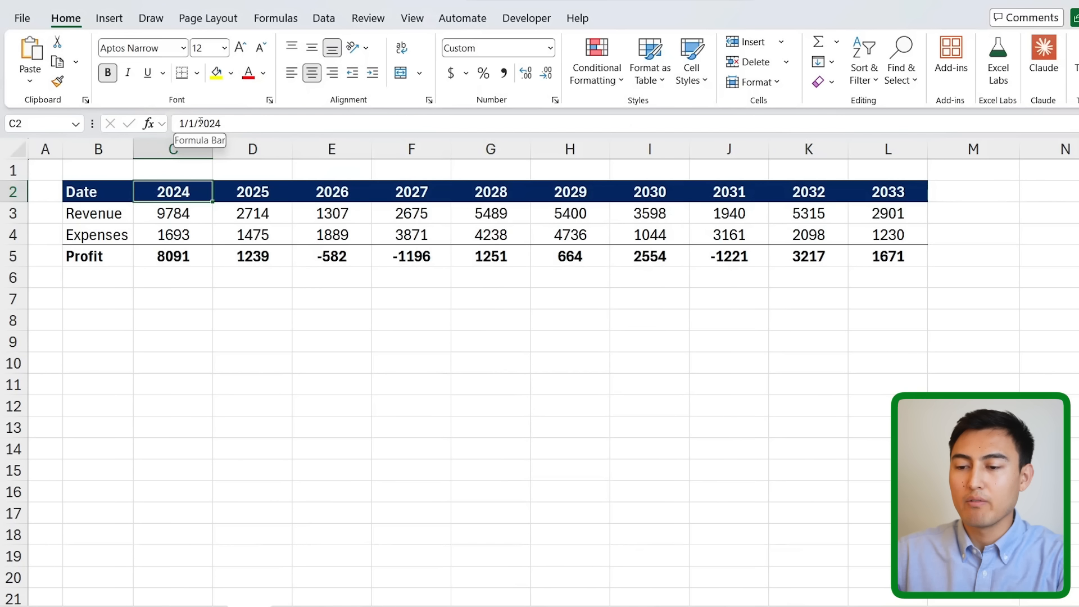
Inspect the date formulas in the header row and clear them from D2:L2.
{"action": "key", "text": "Right"}
{"action": "key", "text": "Right"}
{"action": "key", "text": "Right"}
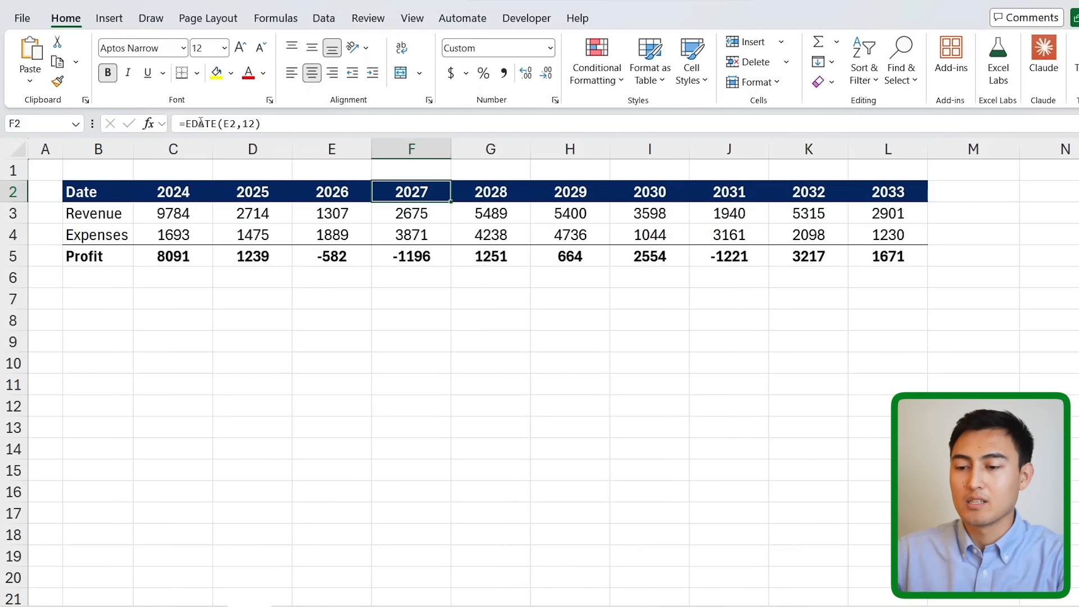
{"action": "key", "text": "Left"}
{"action": "key", "text": "Left"}
{"action": "key", "text": "ctrl+shift+Right"}
{"action": "key", "text": "Delete"}
Enter the formula =EDATE(C2,1) in D2 to step on from the first header date.
{"action": "type", "text": "=eda"}
{"action": "key", "text": "Tab"}
{"action": "key", "text": "Left"}
{"action": "type", "text": ",1)"}
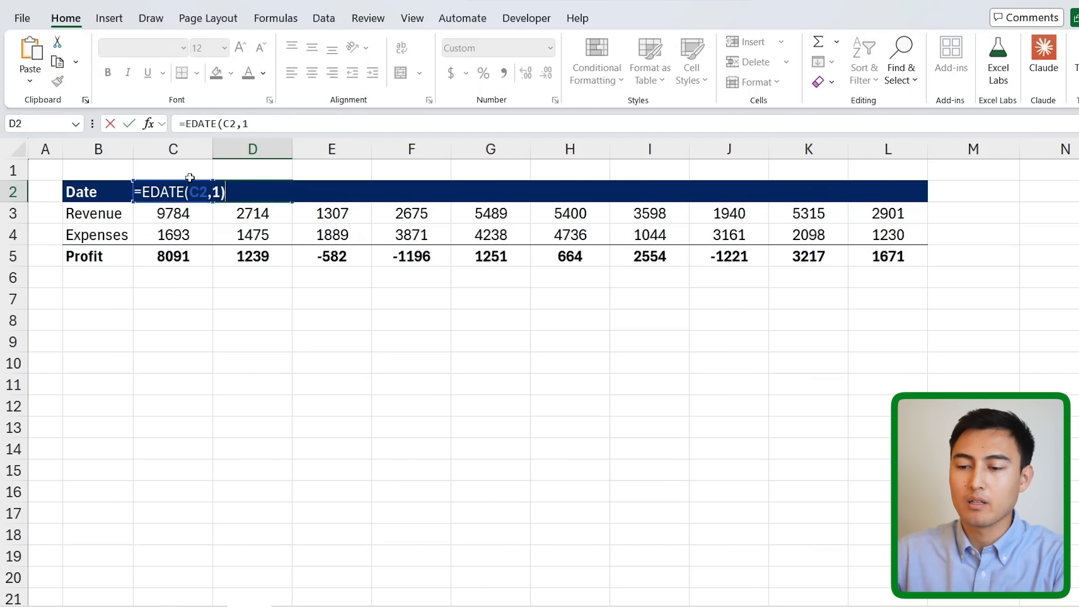
{"action": "key", "text": "Return"}
{"action": "key", "text": "Up"}
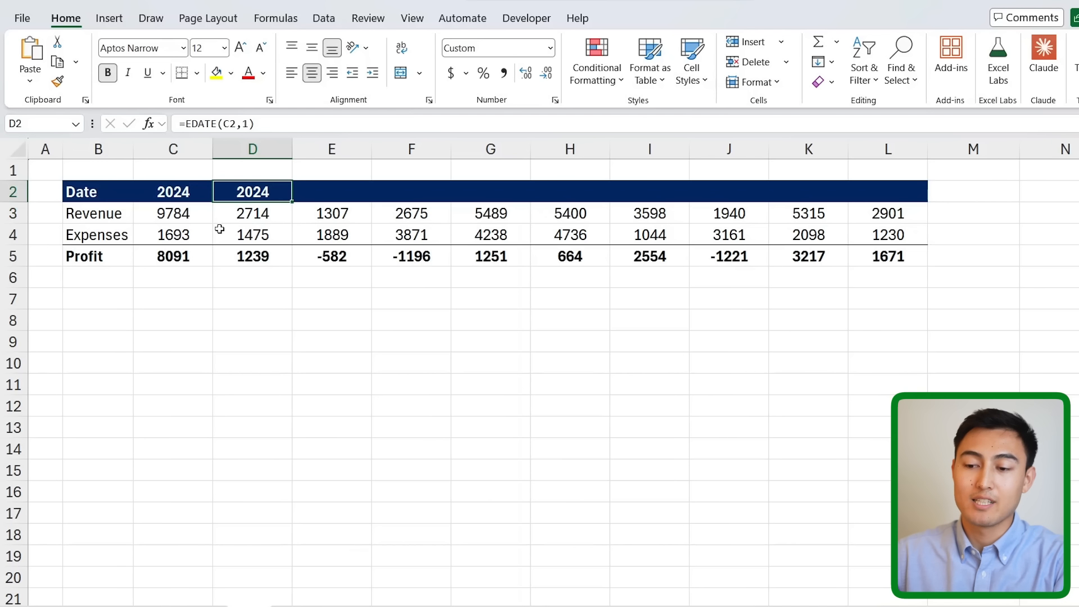
Change the months argument of the EDATE formula in D2 to 12.
{"action": "left_click", "coordinate": [267, 127]}
{"action": "key", "text": "Left"}
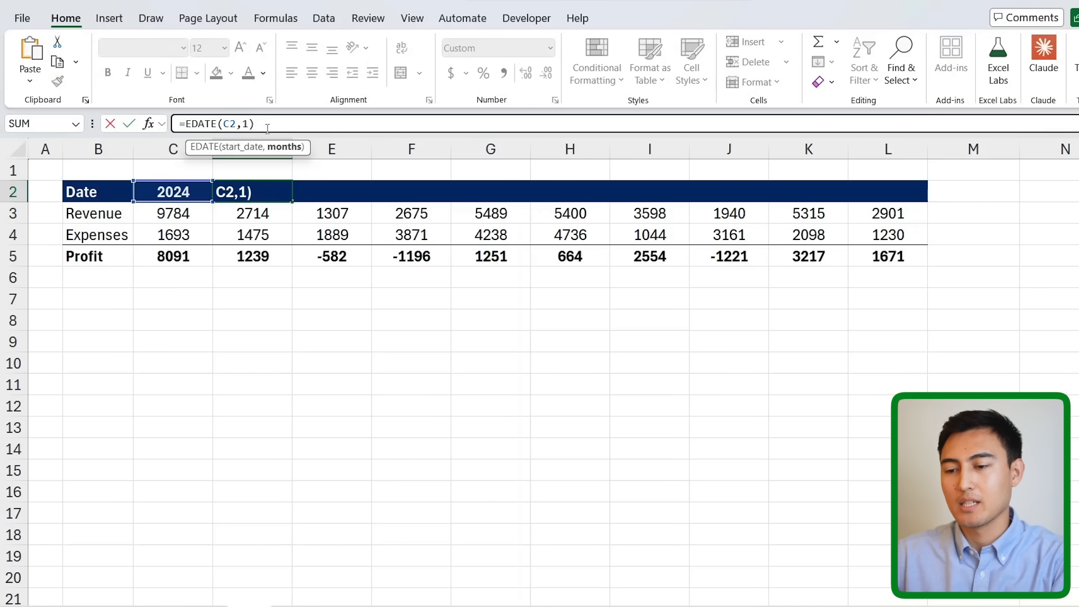
{"action": "type", "text": "2"}
{"action": "key", "text": "Return"}
Fill the EDATE formula from D2 across the header row through L2.
{"action": "key", "text": "Up"}
{"action": "key", "text": "shift+Right"}
{"action": "key", "text": "shift+Right"}
{"action": "key", "text": "shift+Right"}
{"action": "key", "text": "shift+Right"}
{"action": "key", "text": "shift+Right"}
{"action": "key", "text": "shift+Right"}
{"action": "key", "text": "shift+Right"}
{"action": "key", "text": "shift+Right"}
{"action": "key", "text": "ctrl+r"}
Open the cell format settings for the header years in C2:E2.
{"action": "key", "text": "Left"}
{"action": "key", "text": "shift+Right"}
{"action": "key", "text": "shift+Right"}
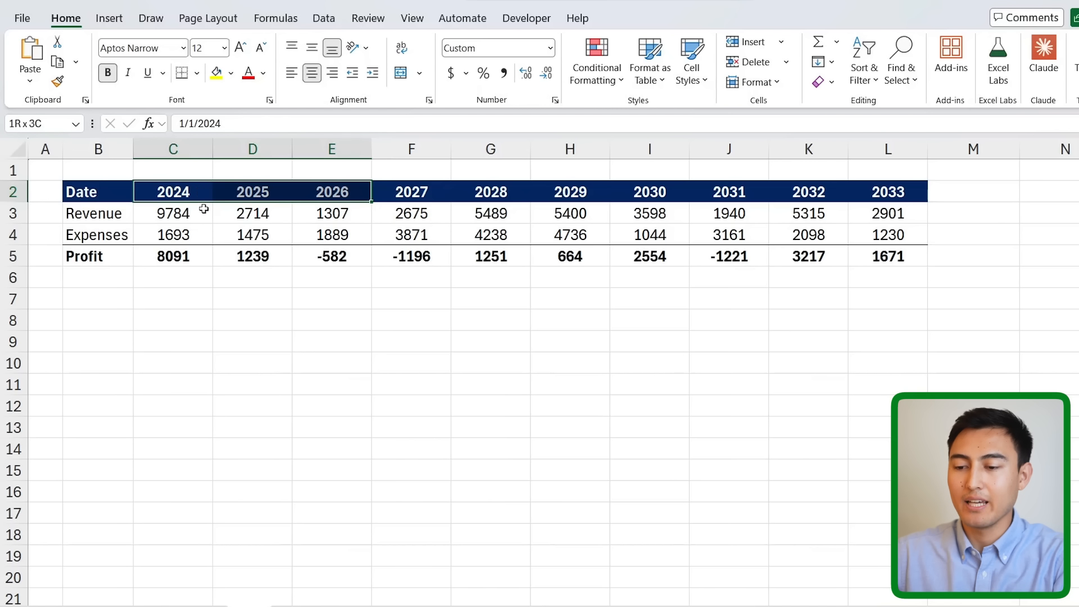
{"action": "key", "text": "ctrl+1"}
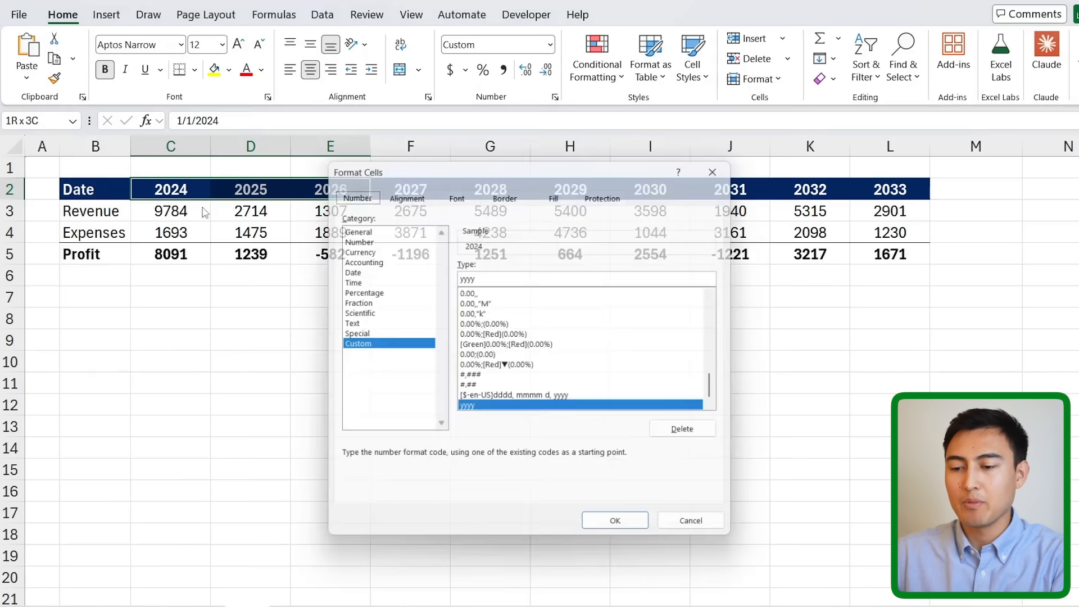